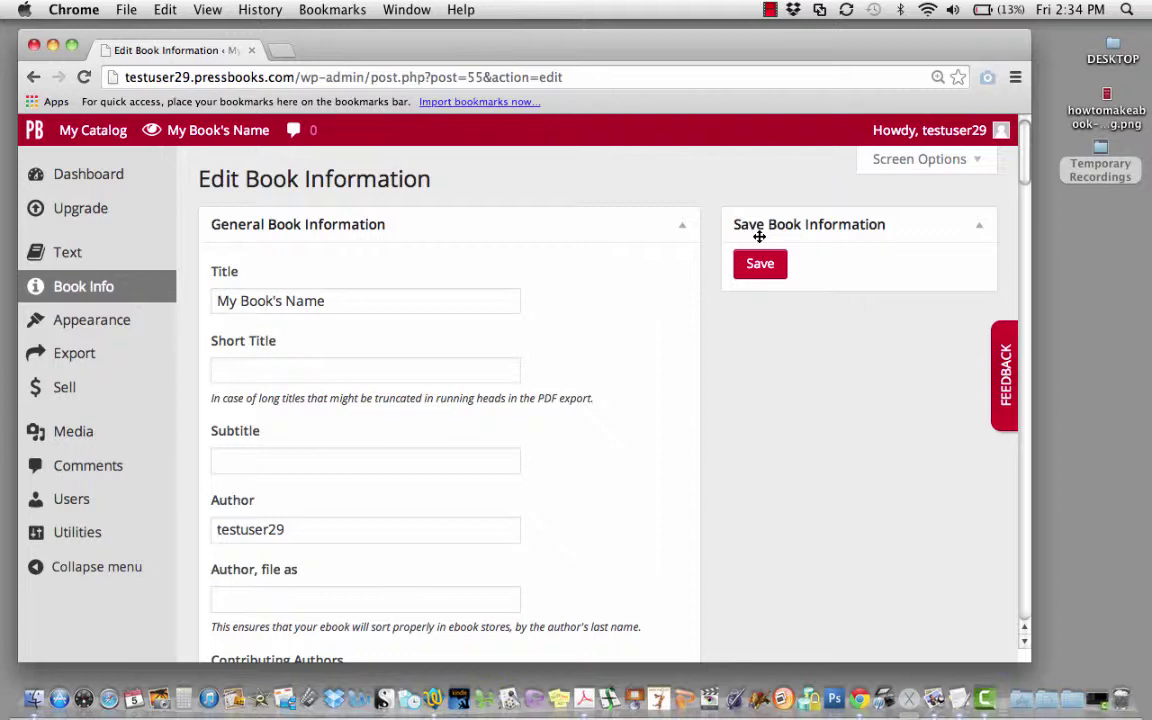
Set the book's title to "My New Book" and its subtitle to "SEO and search tersm"
{"action": "left_click", "coordinate": [404, 301]}
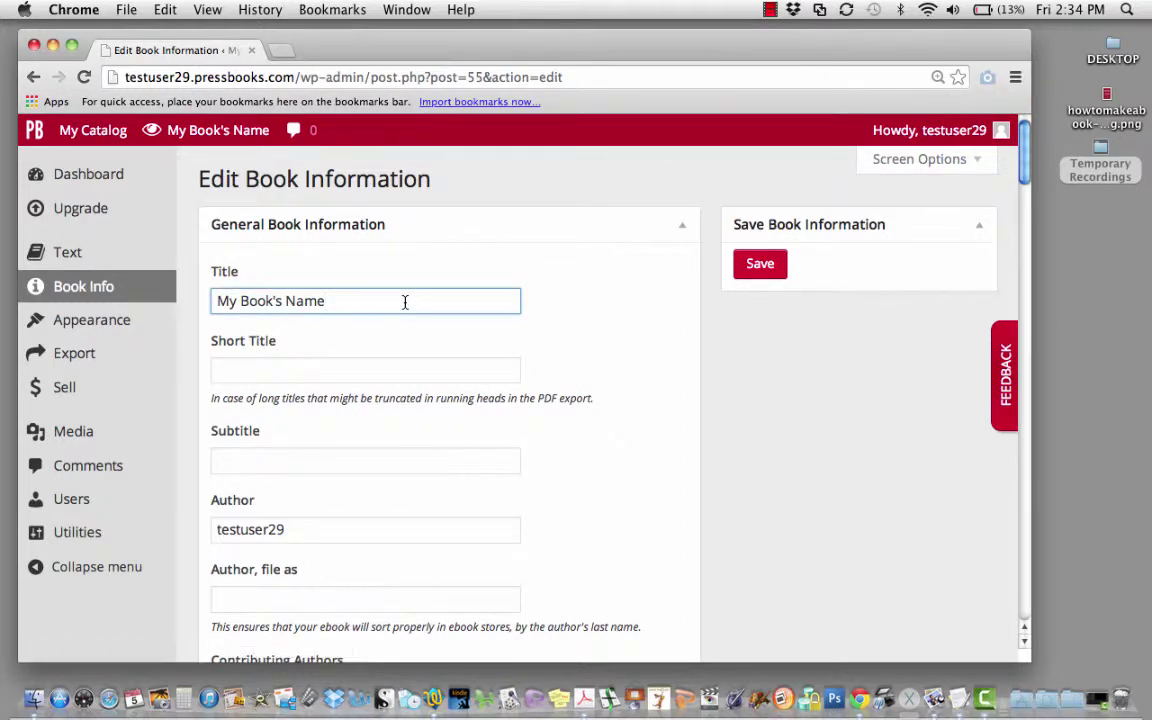
{"action": "triple_click", "coordinate": [404, 301]}
{"action": "type", "text": "My New Book"}
{"action": "key", "text": "Tab"}
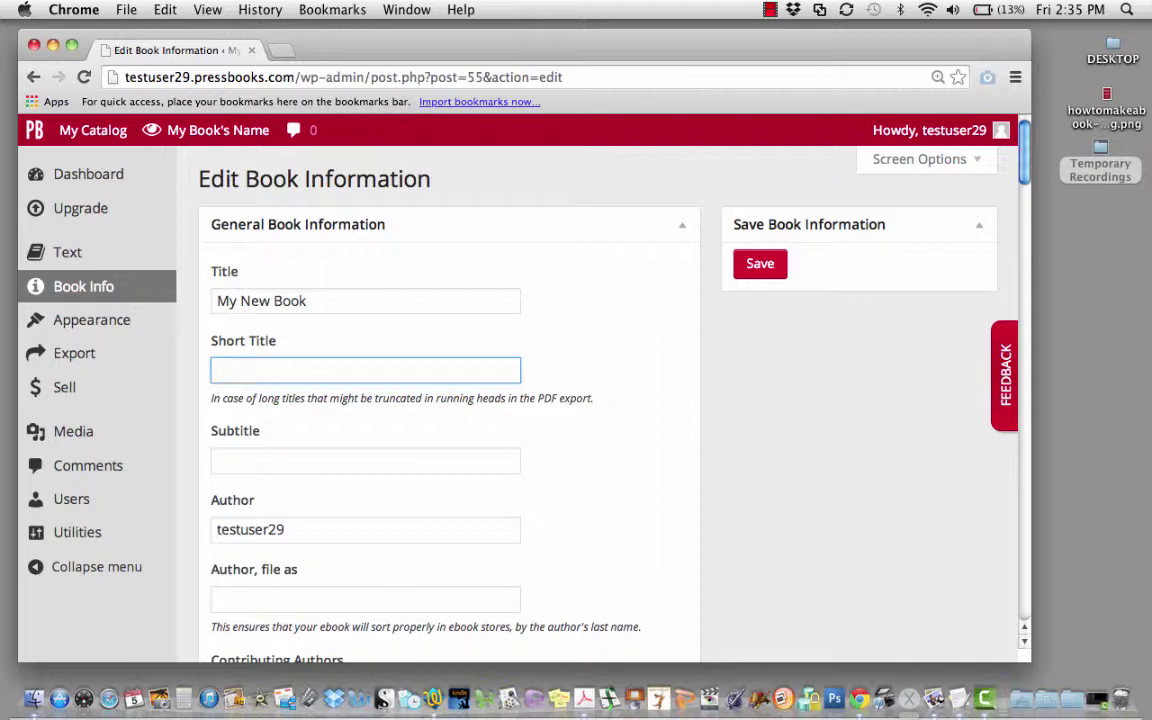
{"action": "left_click", "coordinate": [401, 470]}
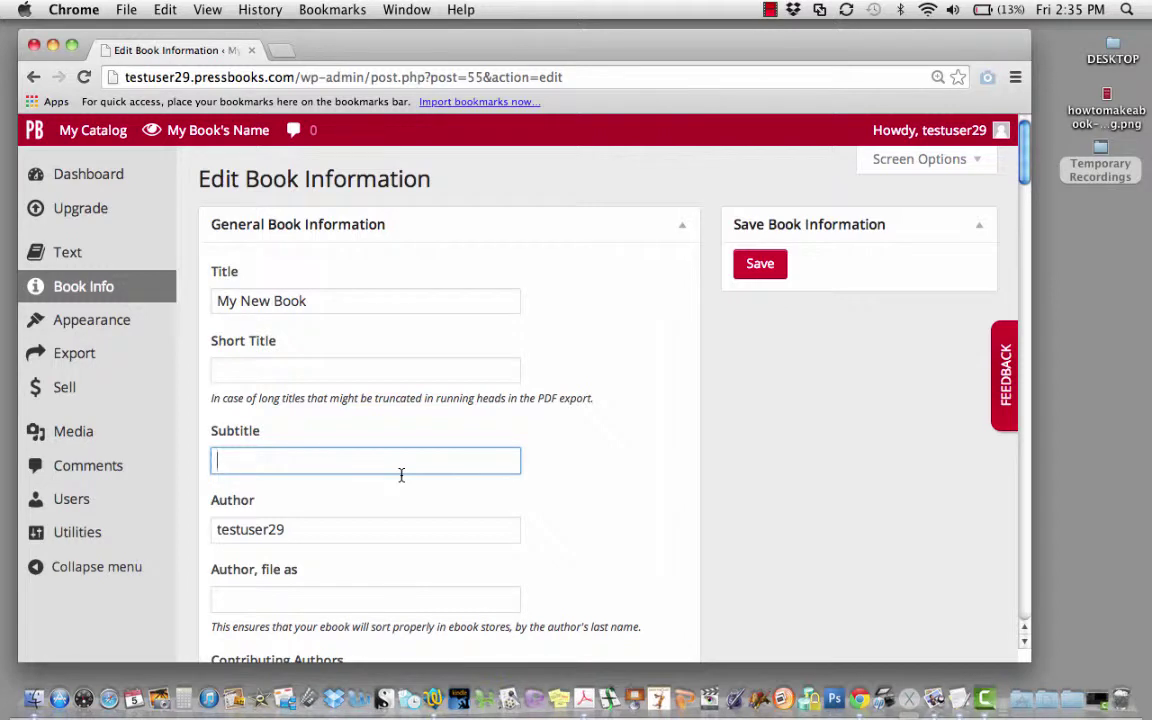
{"action": "type", "text": "SEO and search term"}
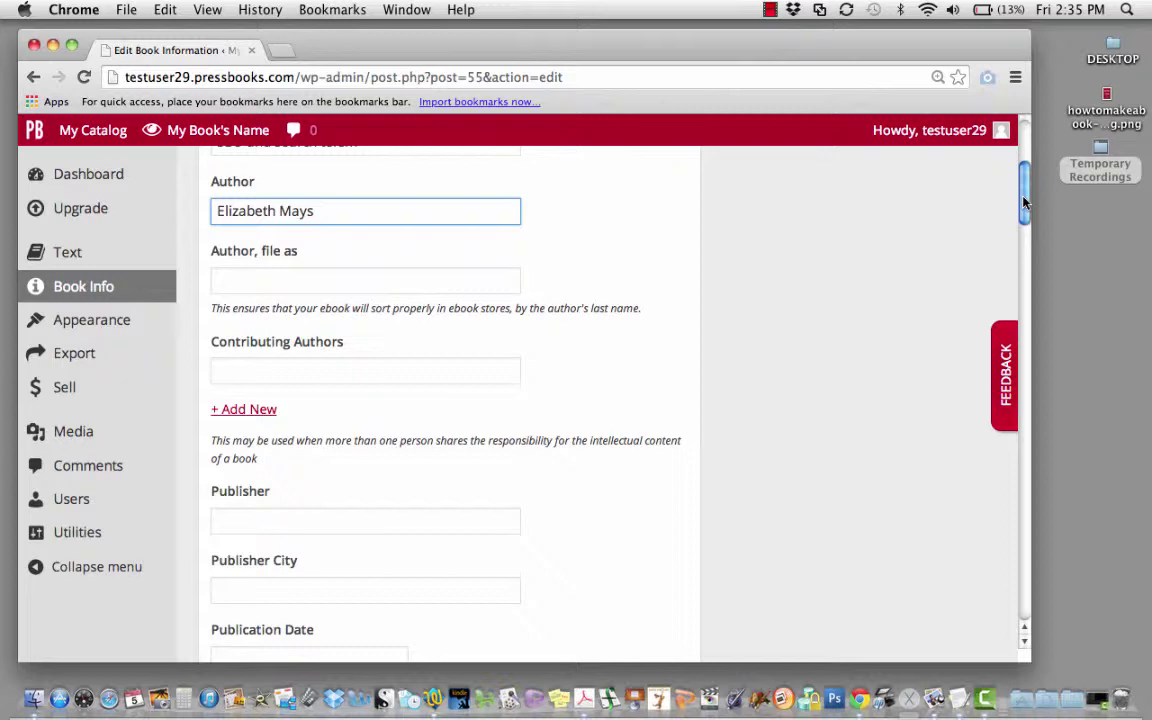
Go to the empty Publisher field in the general book information
{"action": "left_click", "coordinate": [375, 510]}
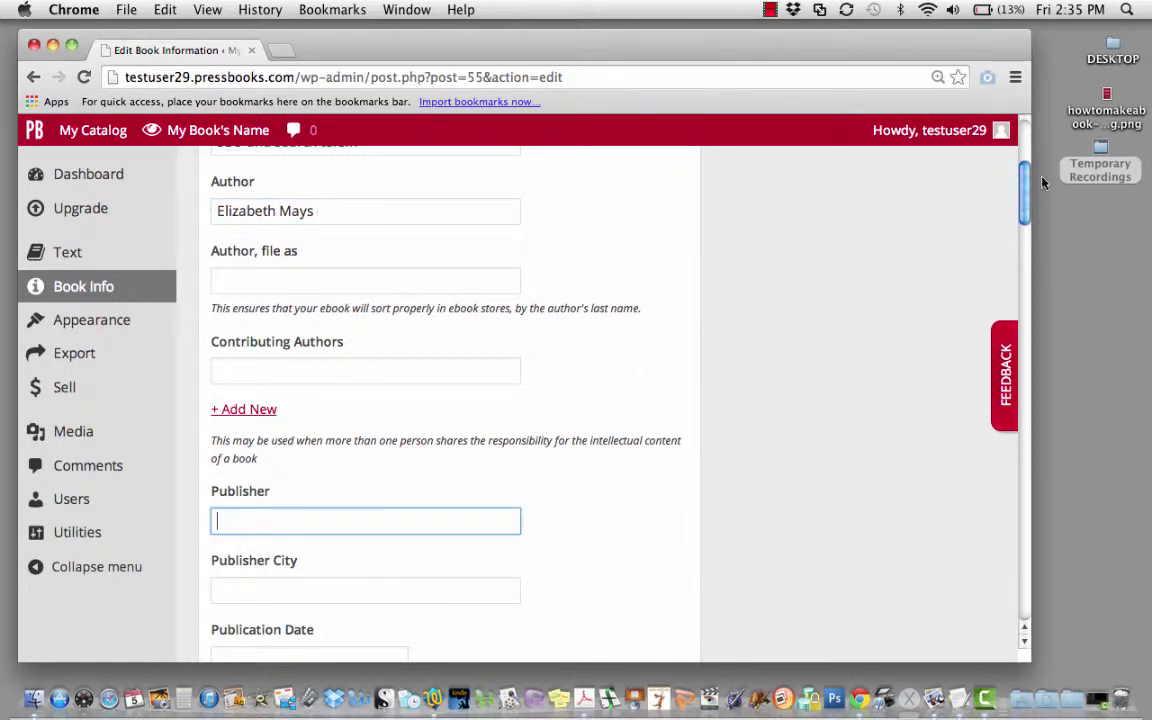
{"action": "left_click_drag", "start_coordinate": [1024, 200], "coordinate": [1025, 267]}
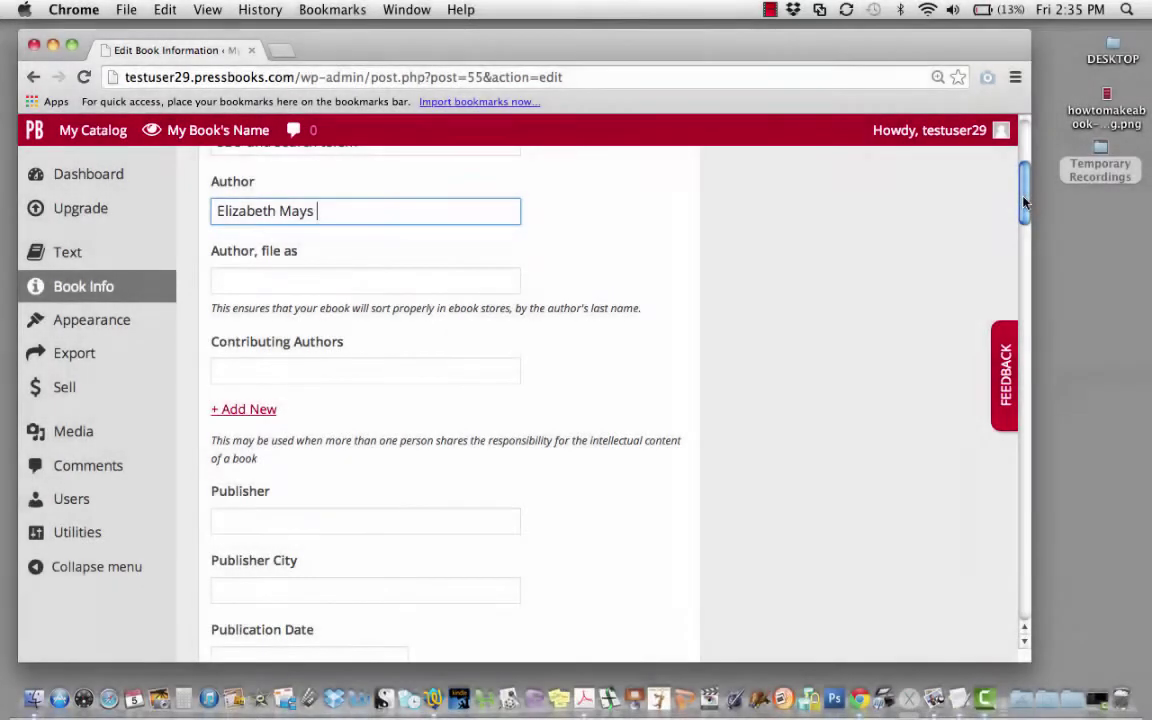
{"action": "left_click", "coordinate": [376, 510]}
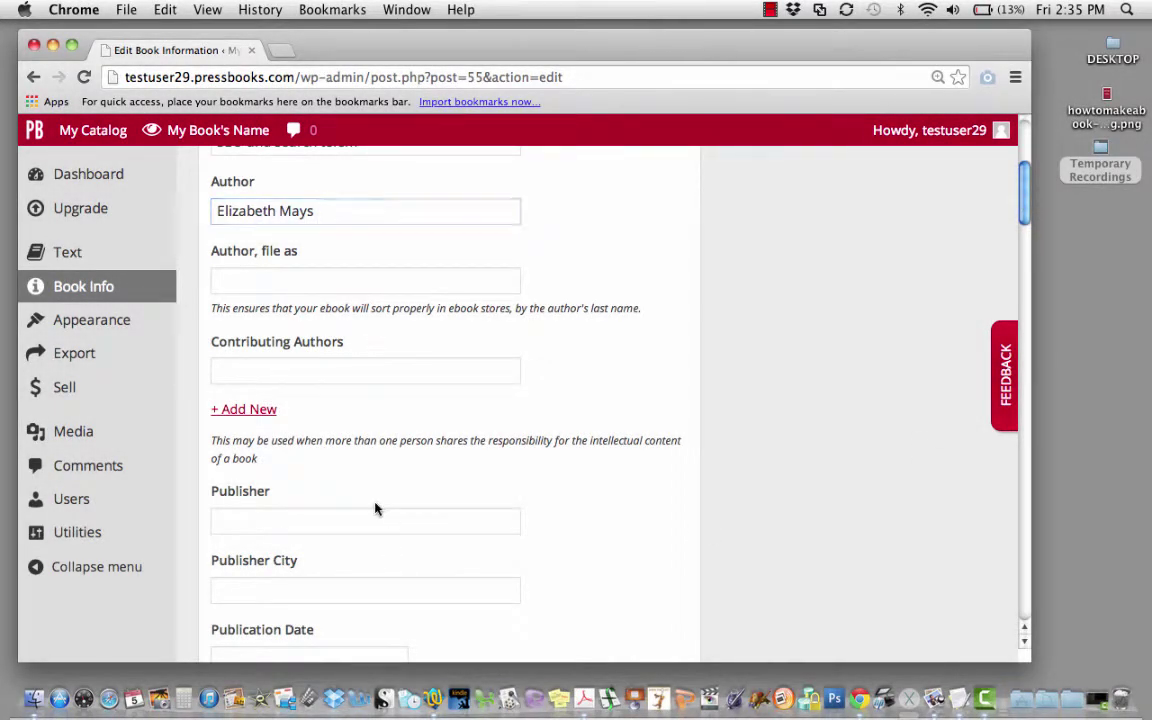
{"action": "left_click", "coordinate": [373, 518]}
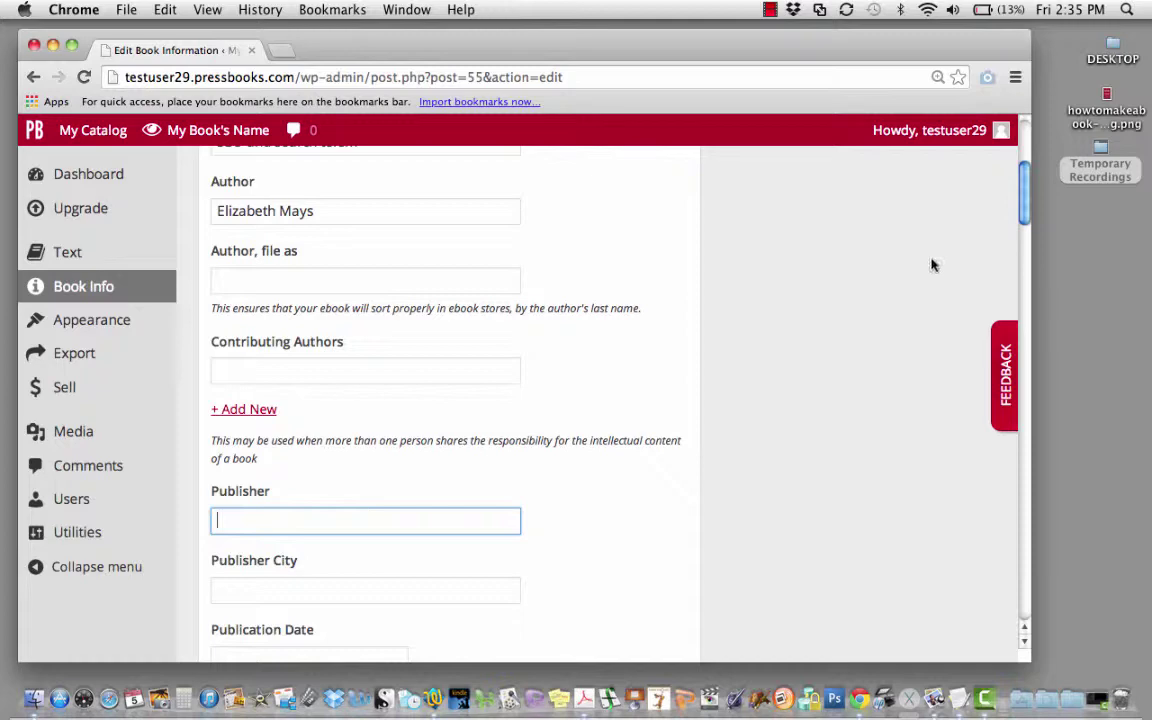
Upload howtomakeabook-1.jpg.png from the Desktop as the book's cover image and save the book information
{"action": "left_click_drag", "start_coordinate": [1024, 192], "coordinate": [1024, 268]}
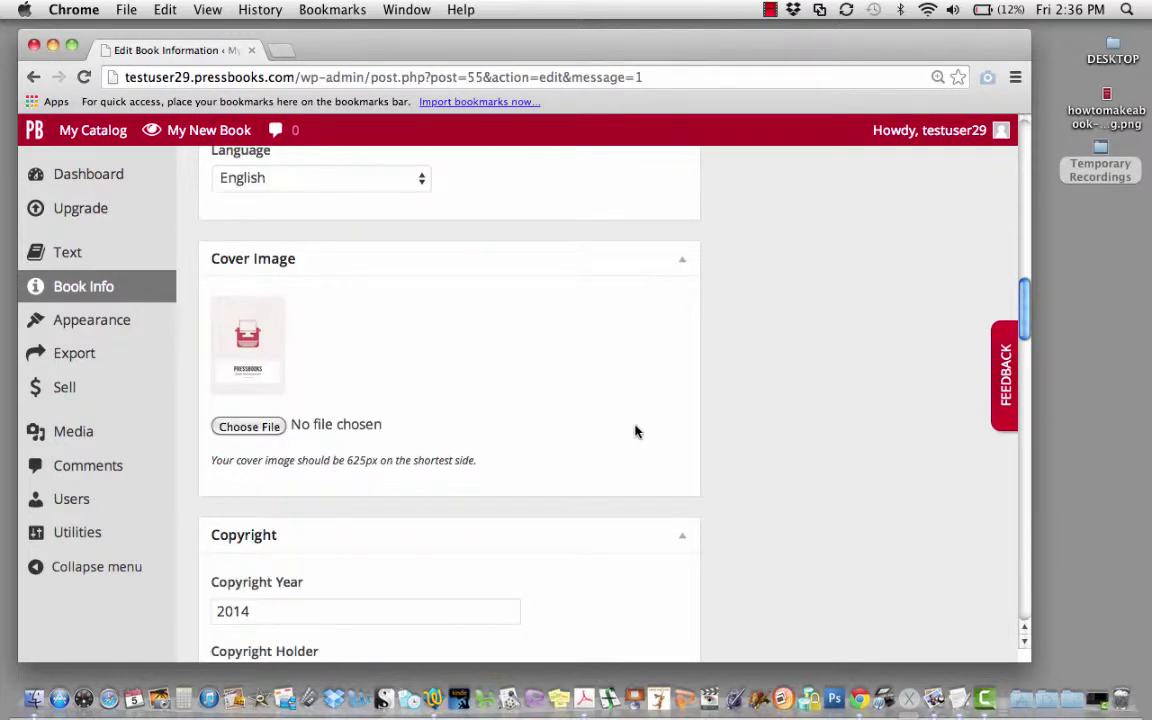
{"action": "left_click", "coordinate": [249, 426]}
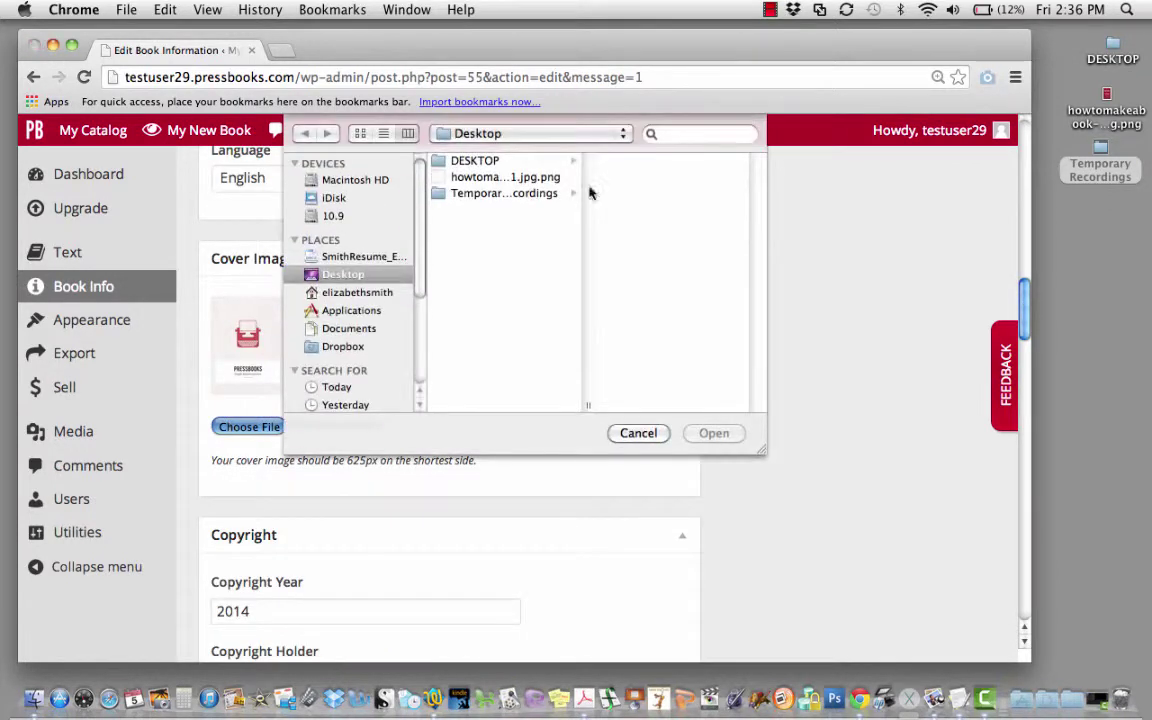
{"action": "left_click", "coordinate": [527, 178]}
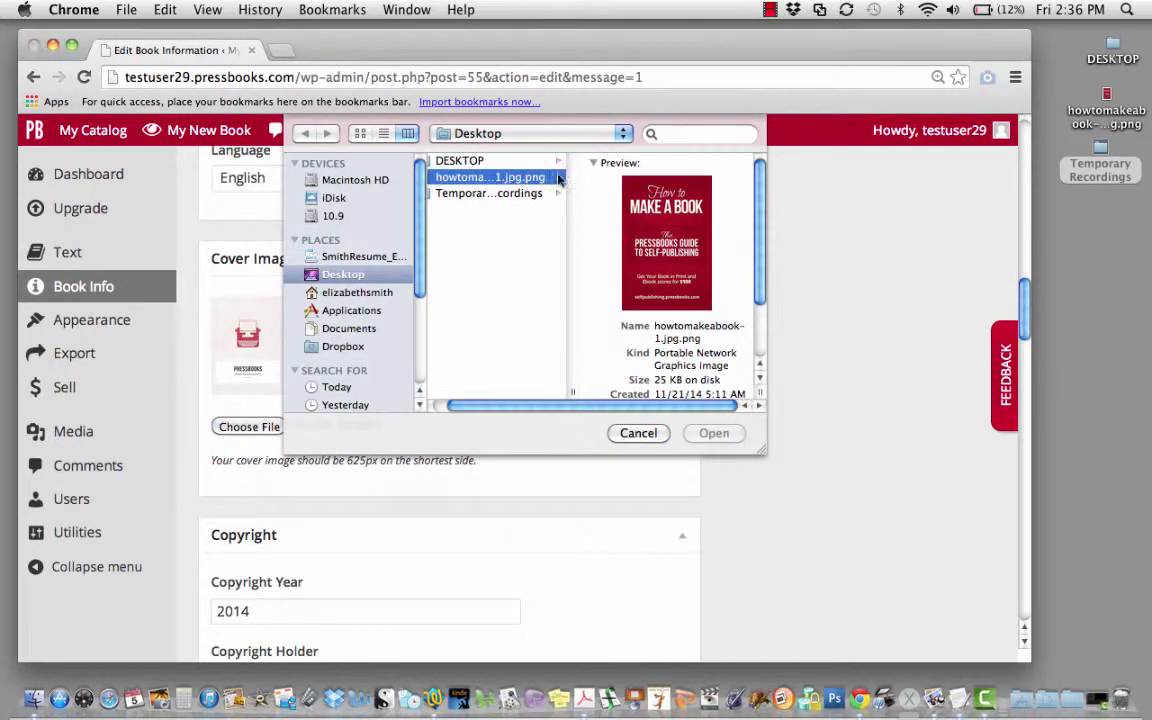
{"action": "left_click", "coordinate": [716, 433]}
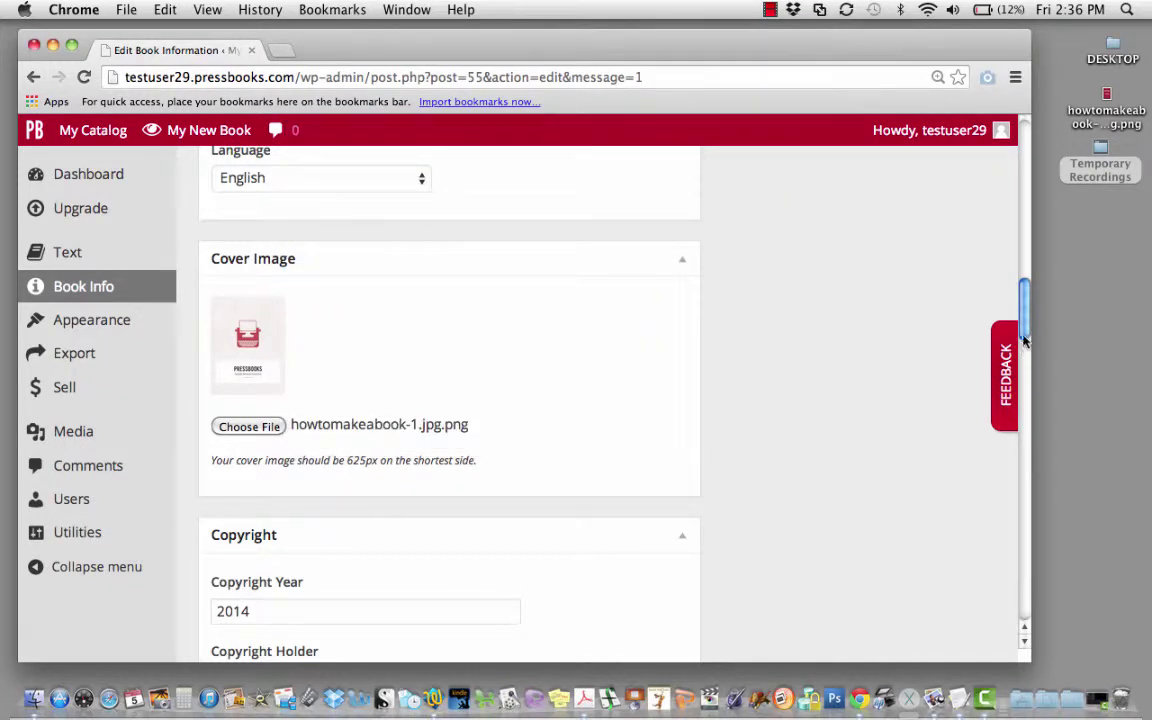
{"action": "scroll", "coordinate": [1023, 333], "scroll_direction": "up", "scroll_amount": 15}
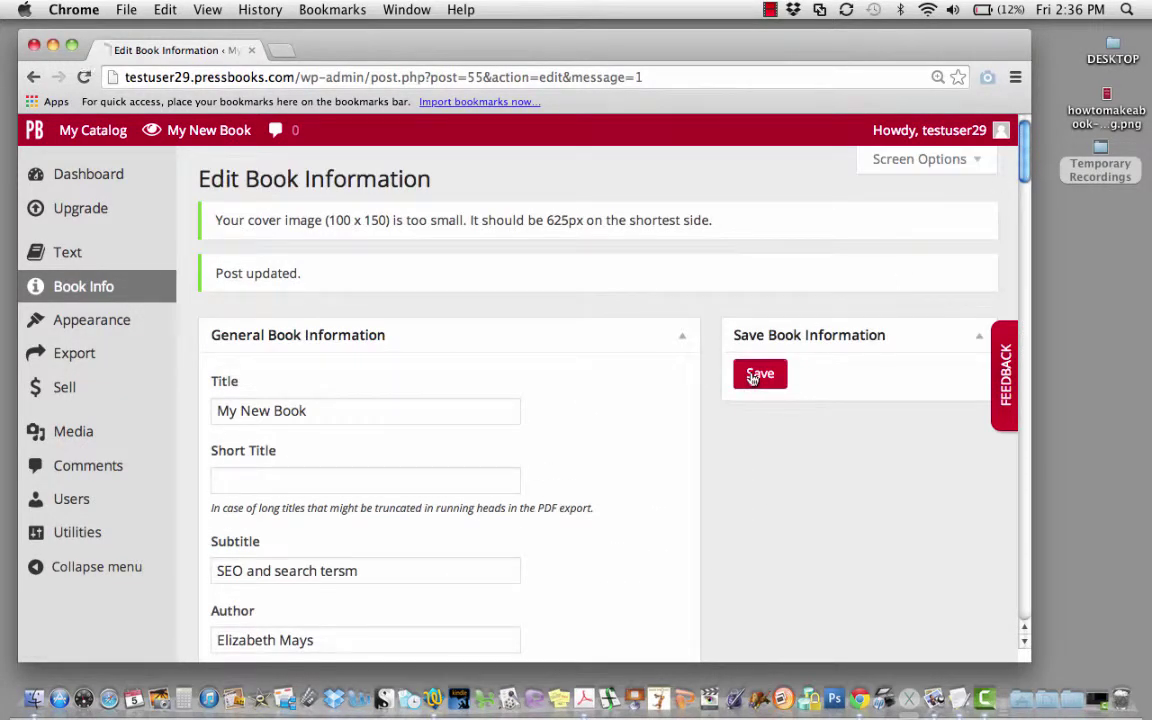
{"action": "left_click", "coordinate": [756, 375]}
Clear the copyright year and set the copyright license to CC BY (Attribution)
{"action": "scroll", "coordinate": [1025, 170], "scroll_direction": "down", "scroll_amount": 1}
{"action": "left_click_drag", "start_coordinate": [1025, 170], "coordinate": [1031, 315]}
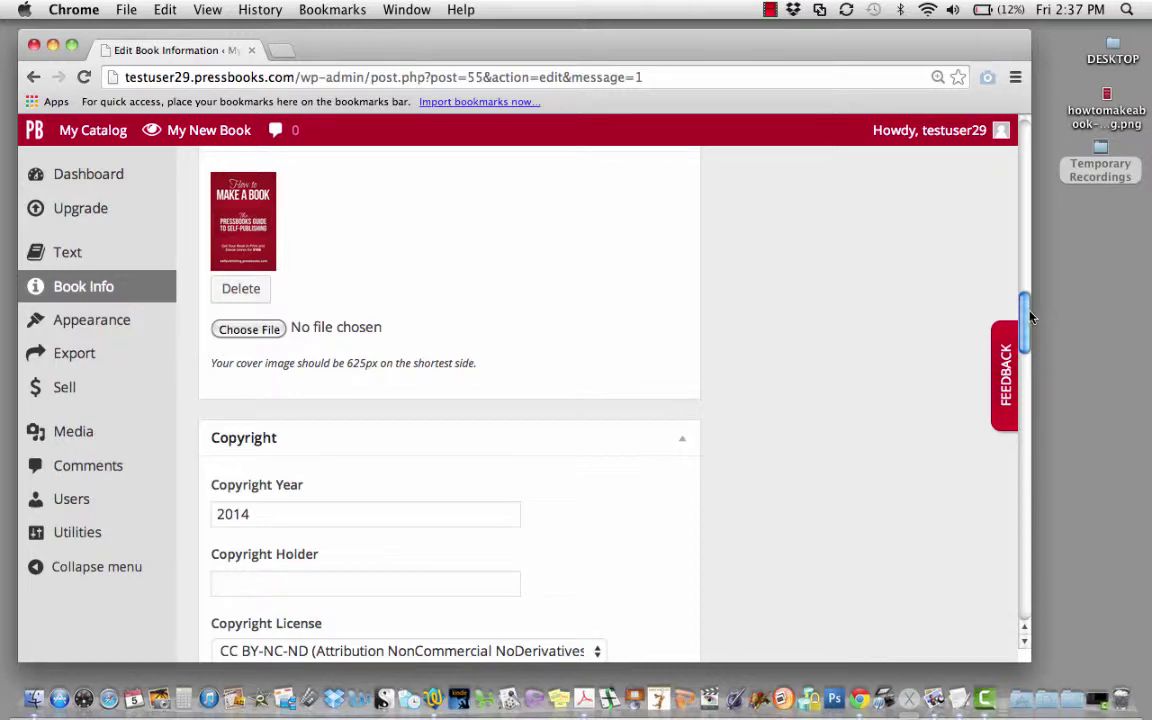
{"action": "scroll", "coordinate": [1023, 320], "scroll_direction": "down", "scroll_amount": 5}
{"action": "left_click", "coordinate": [351, 294]}
{"action": "key", "text": "super+a"}
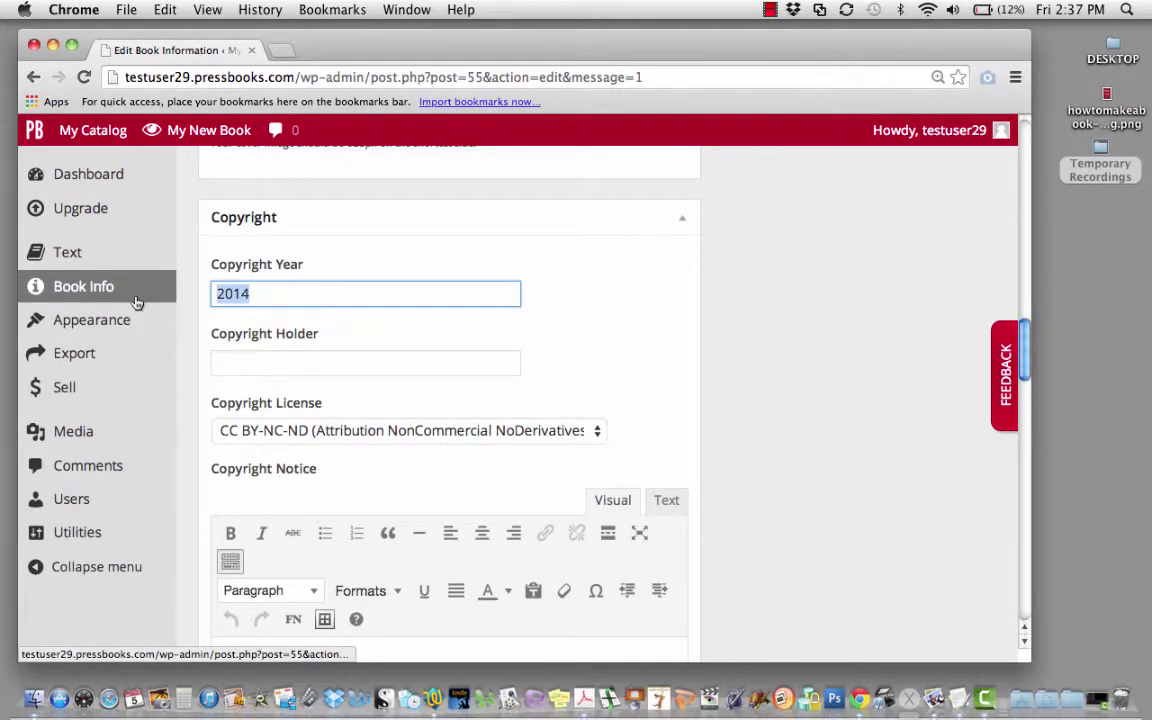
{"action": "key", "text": "BackSpace"}
{"action": "left_click", "coordinate": [430, 428]}
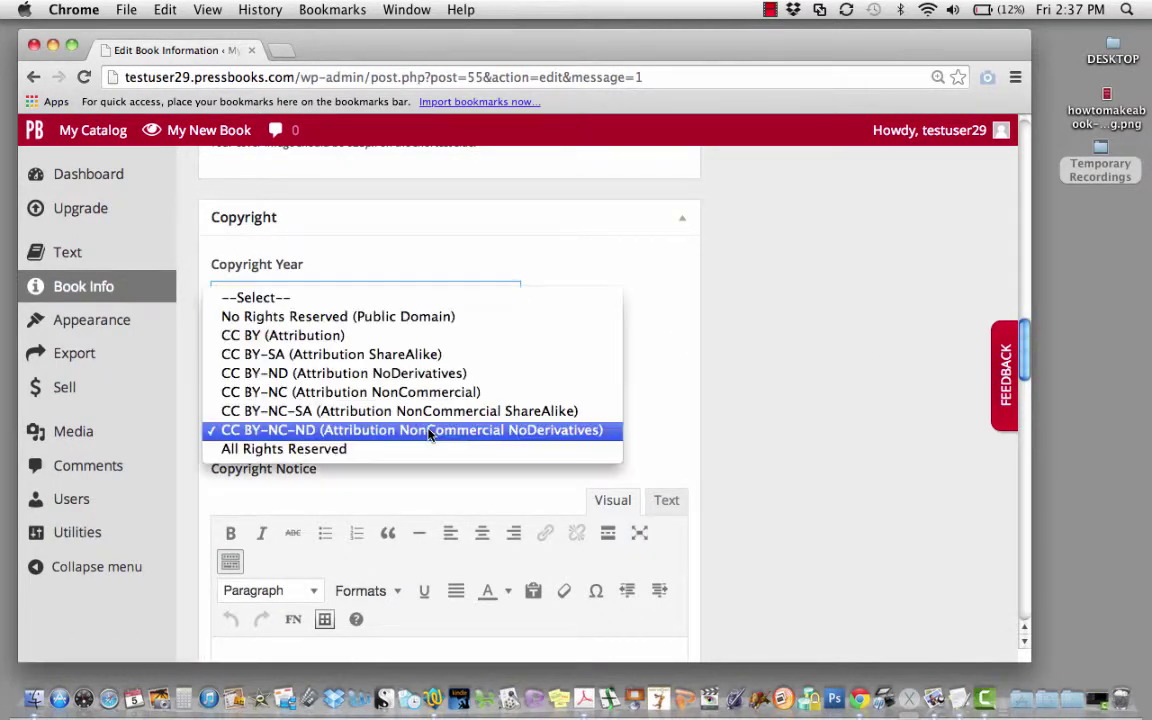
{"action": "left_click", "coordinate": [460, 335]}
Enter "Be sure to include relevant search terms here for the ebookstore algorithms." as the book's long description
{"action": "scroll", "coordinate": [1027, 380], "scroll_direction": "down", "scroll_amount": 5}
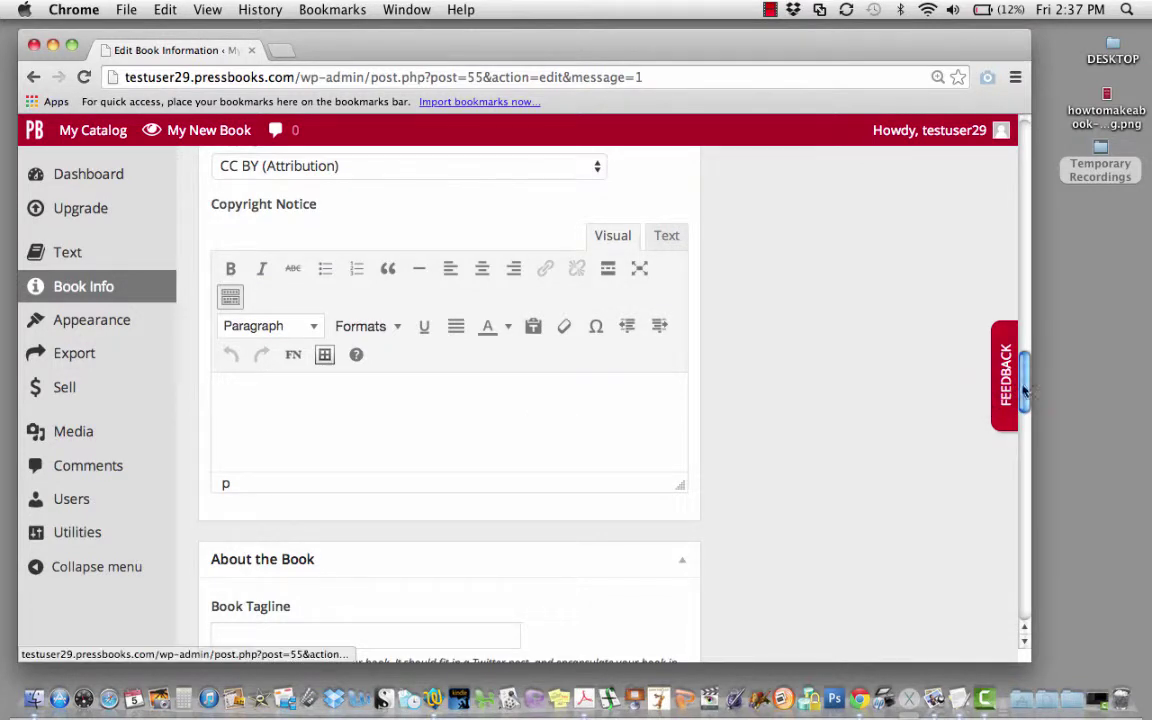
{"action": "left_click_drag", "start_coordinate": [1024, 390], "coordinate": [1032, 437]}
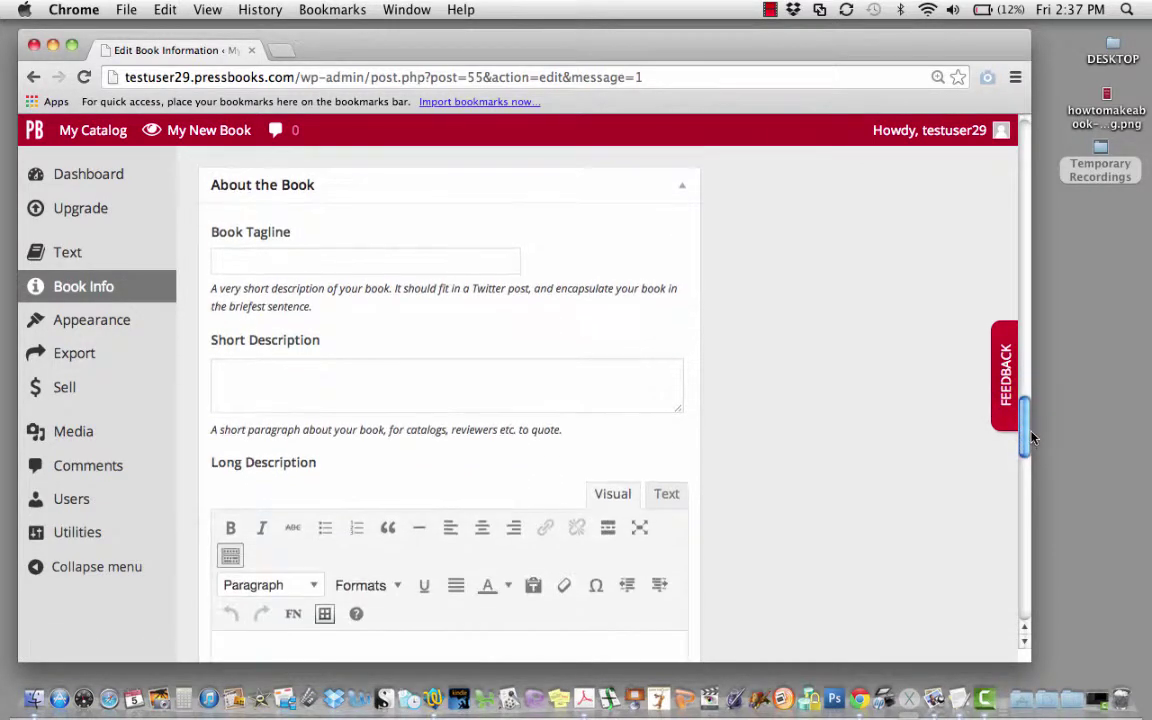
{"action": "left_click", "coordinate": [303, 267]}
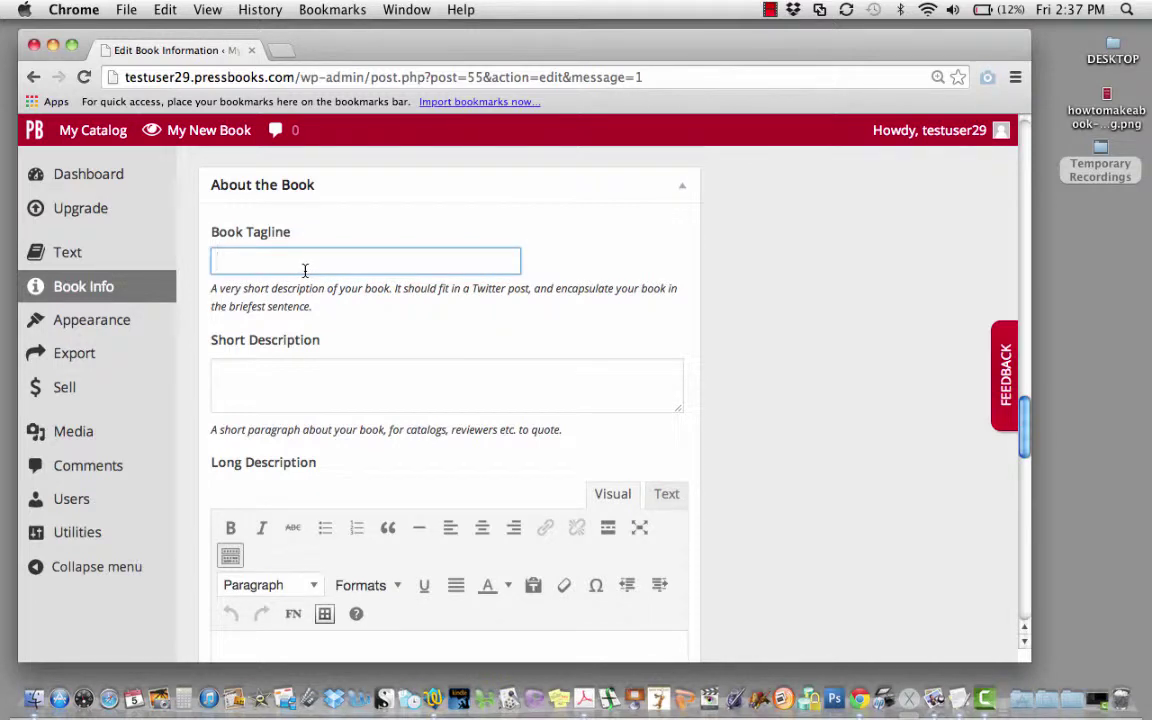
{"action": "left_click", "coordinate": [319, 381]}
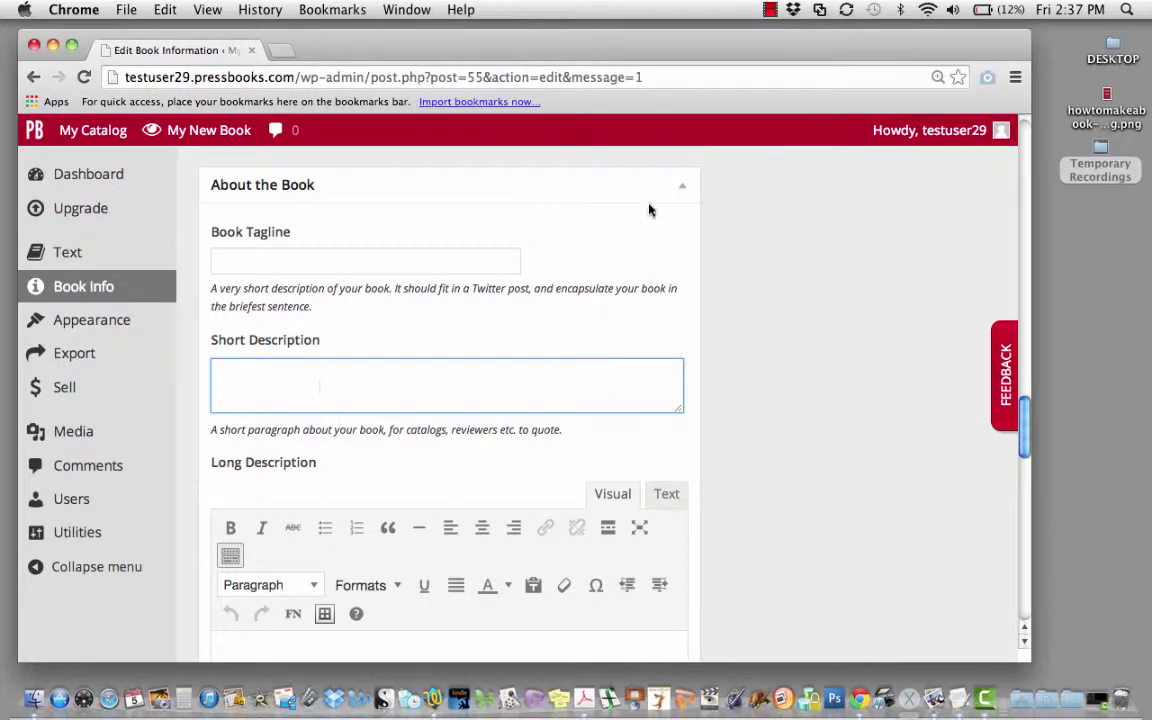
{"action": "left_click_drag", "start_coordinate": [1023, 437], "coordinate": [1022, 475]}
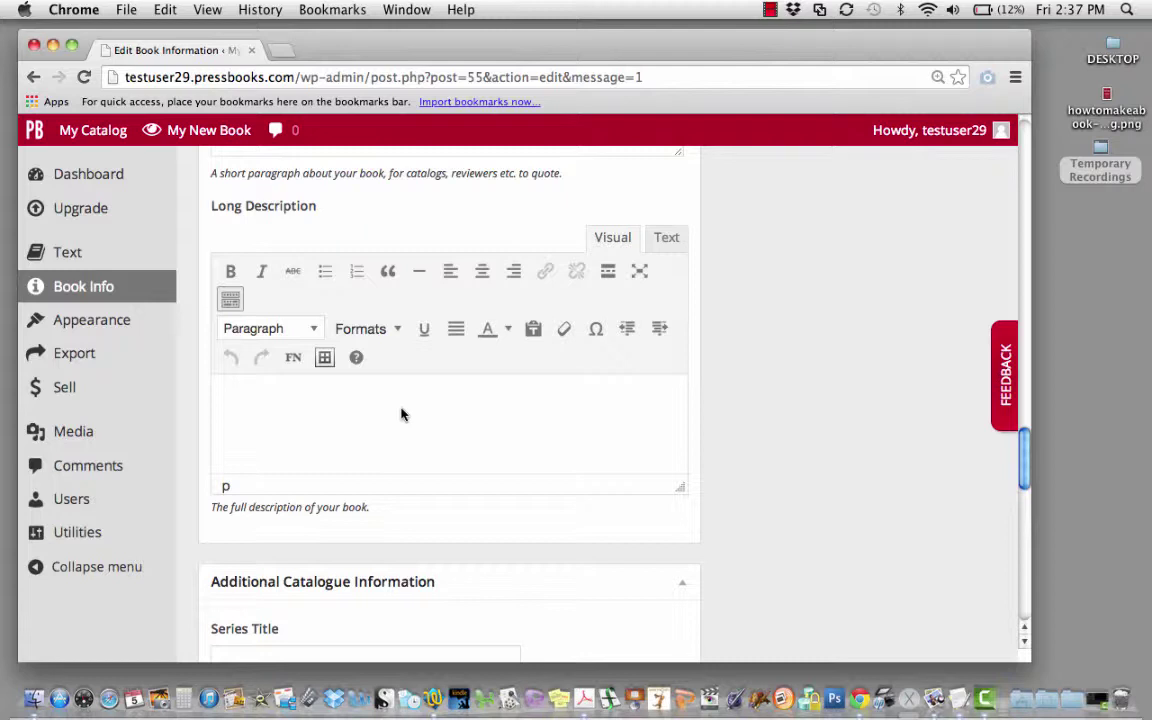
{"action": "type", "text": "Be sure to include: rele"}
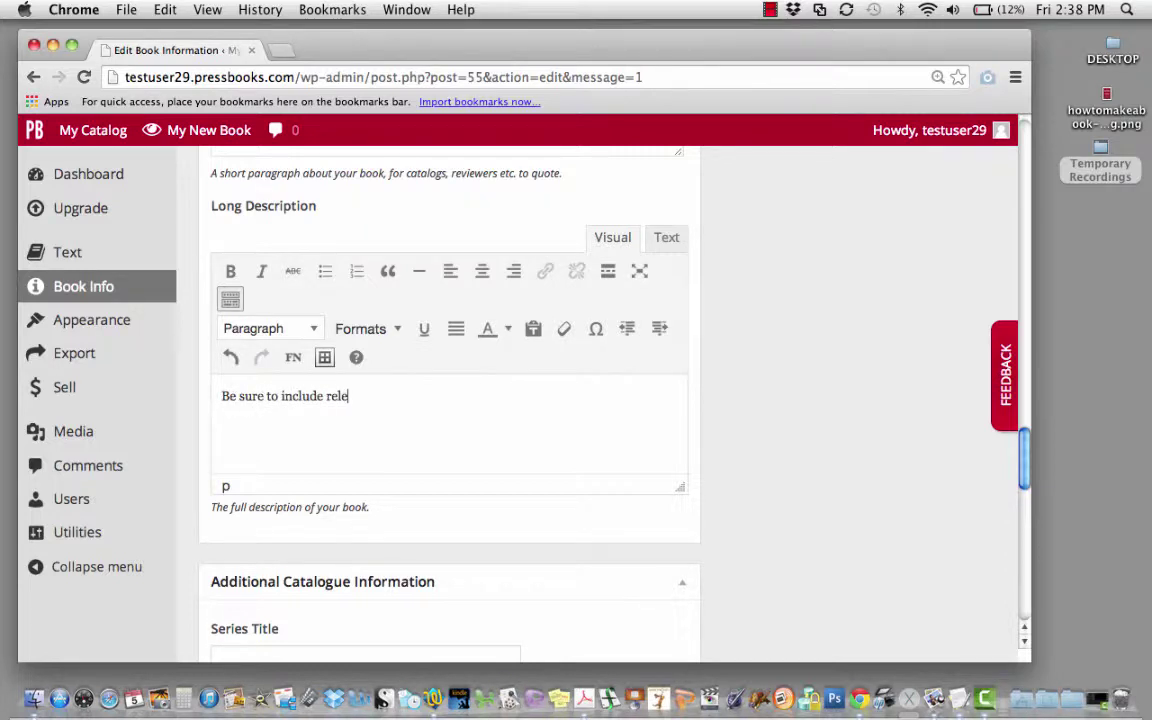
{"action": "type", "text": "vant search terms t"}
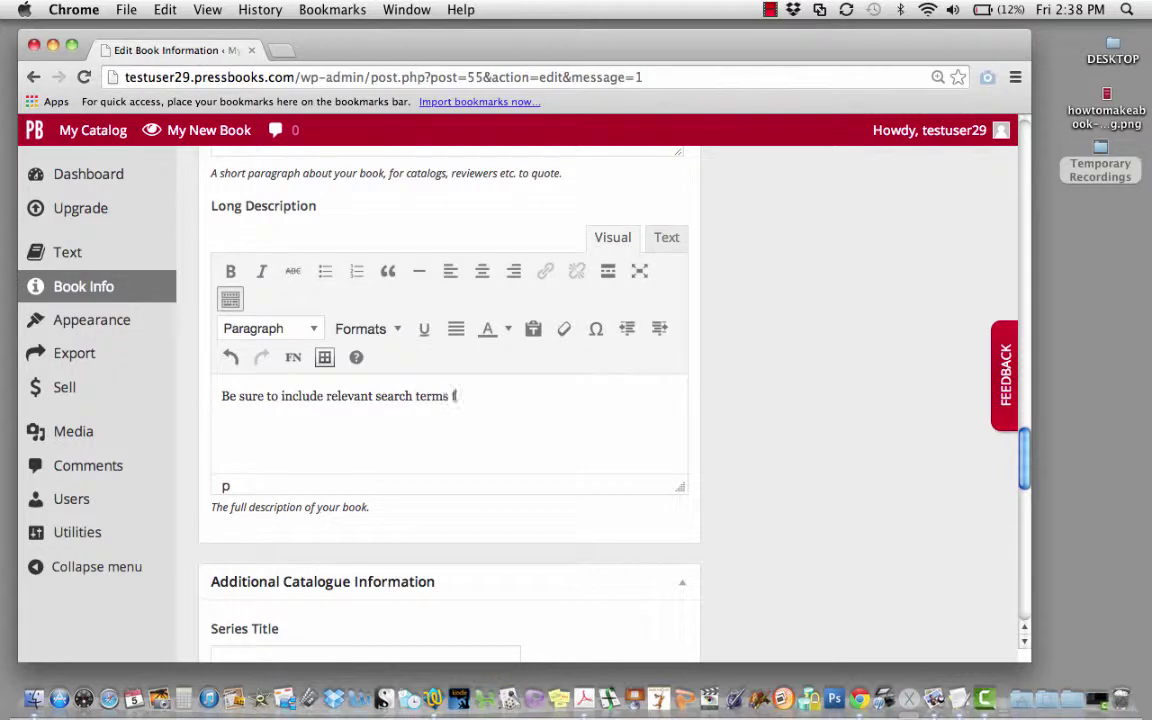
{"action": "key", "text": "BackSpace"}
{"action": "type", "text": "here for the ebookstore"}
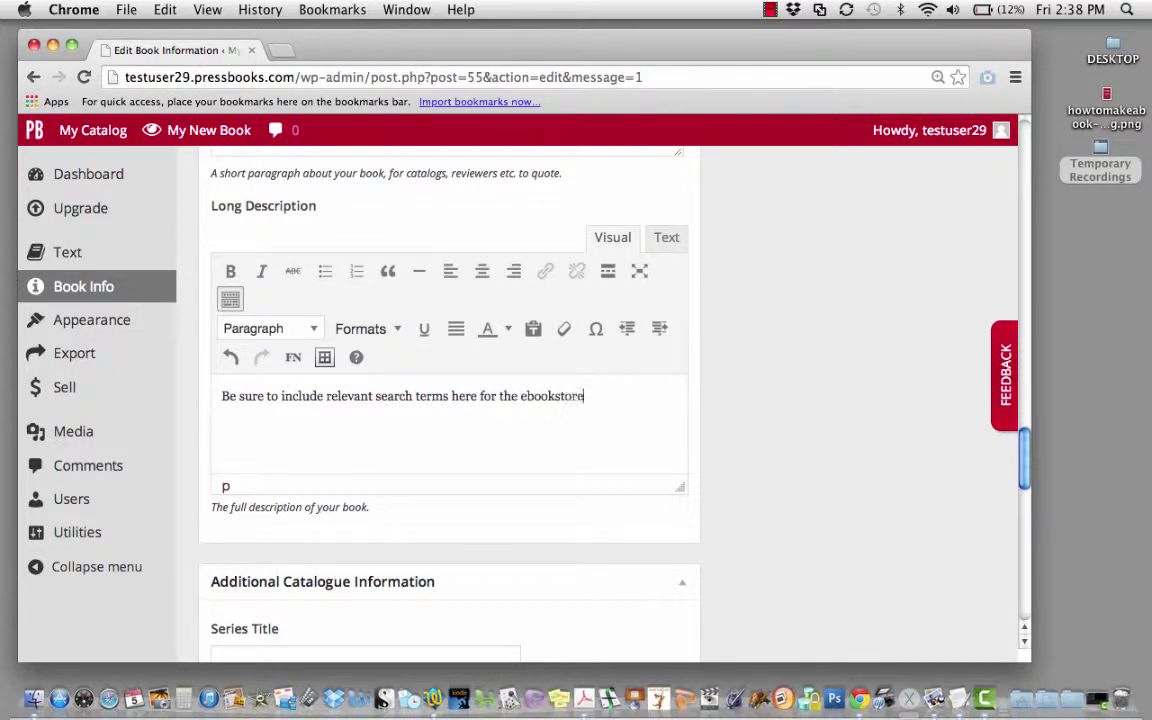
{"action": "type", "text": " algorithms."}
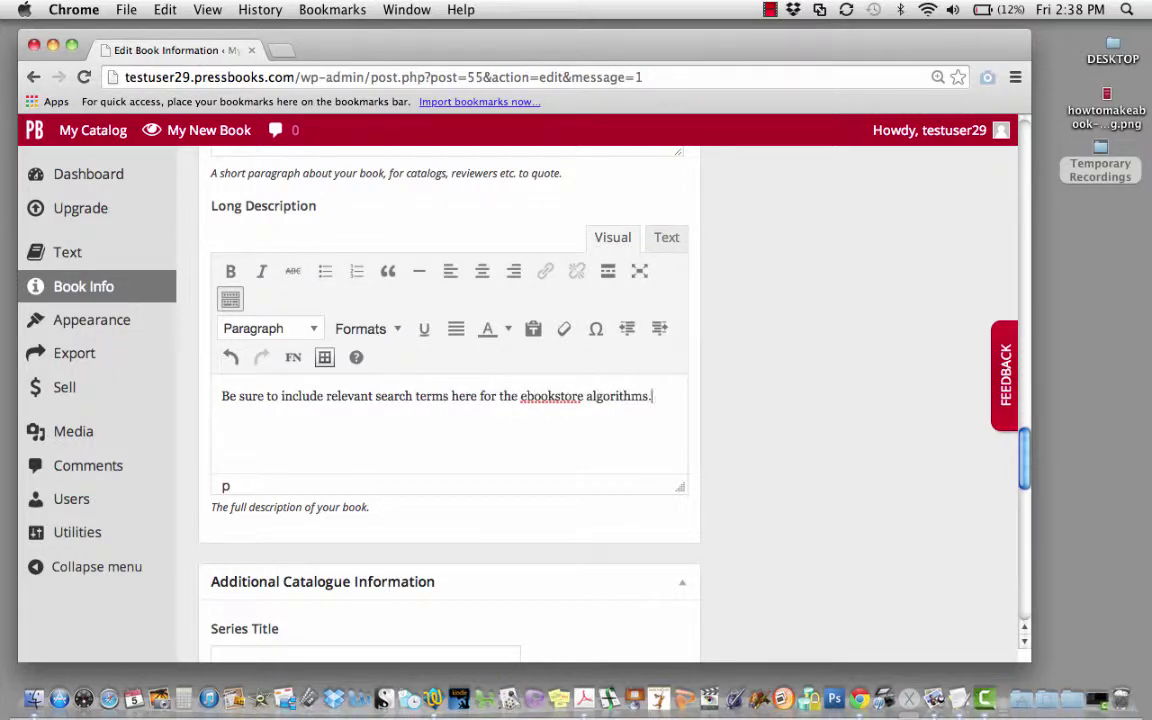
Examine the Additional Catalogue Information fields, from editor, translator and keywords through list prices to the Bisac subject and regional theme
{"action": "left_click_drag", "start_coordinate": [1025, 470], "coordinate": [1023, 521]}
{"action": "left_click", "coordinate": [303, 380]}
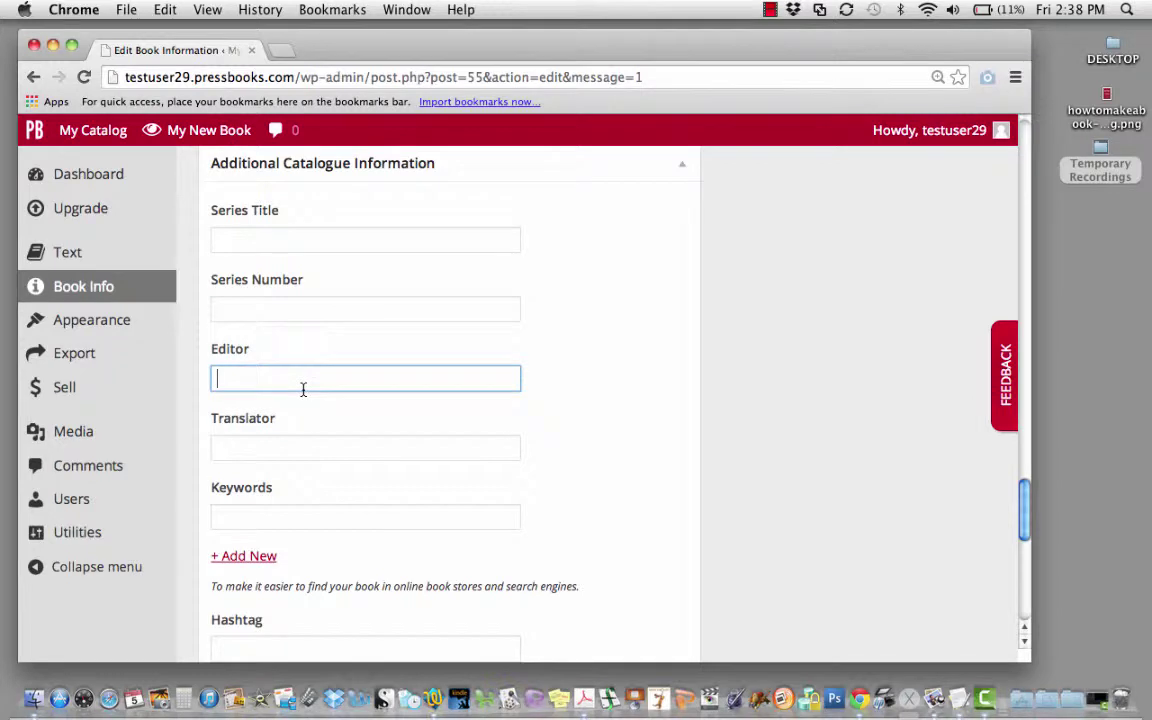
{"action": "left_click", "coordinate": [310, 456]}
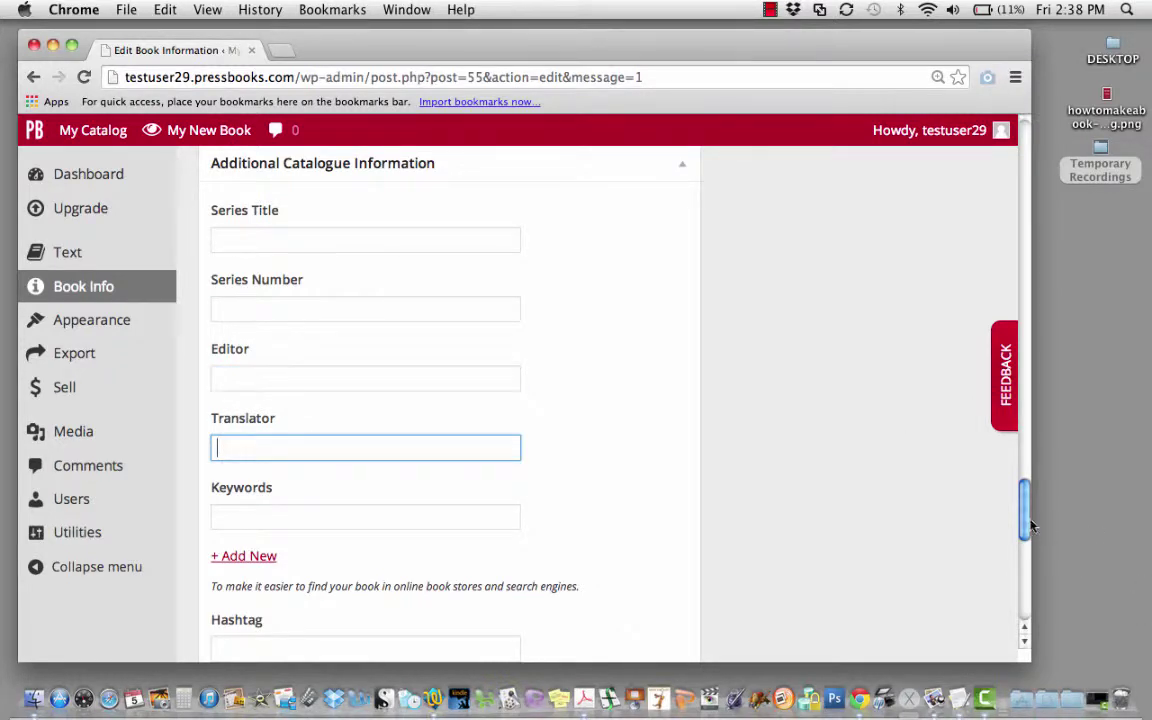
{"action": "left_click_drag", "start_coordinate": [1023, 525], "coordinate": [1025, 549]}
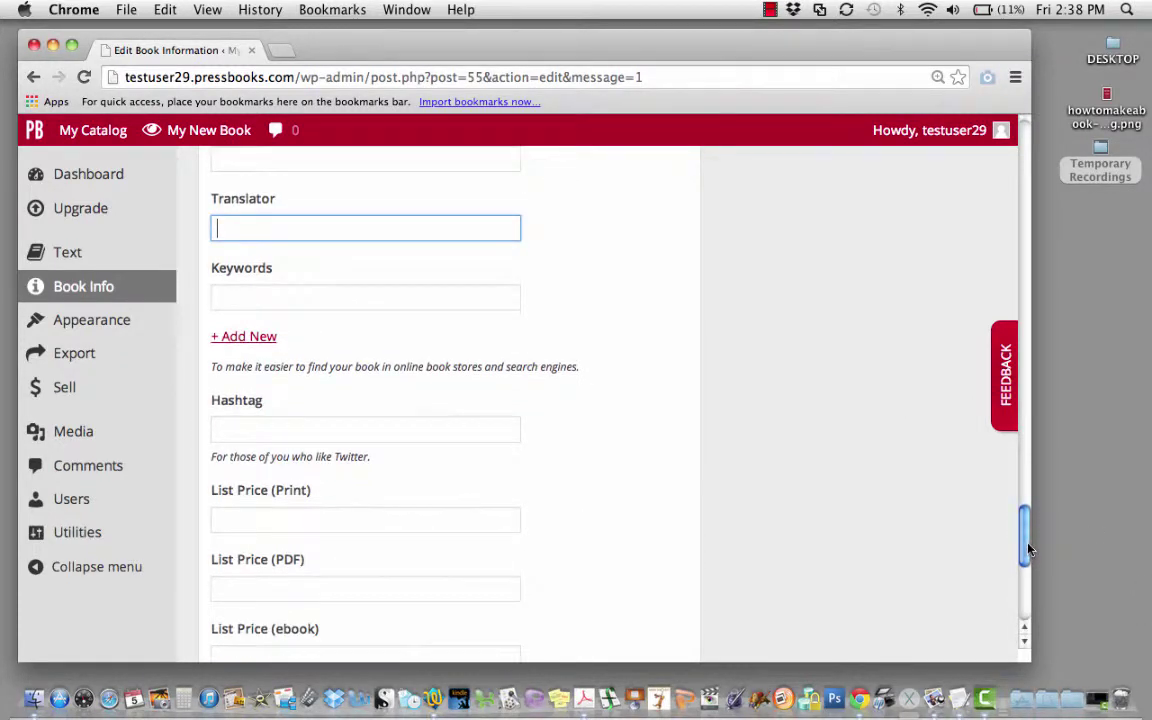
{"action": "left_click", "coordinate": [426, 302]}
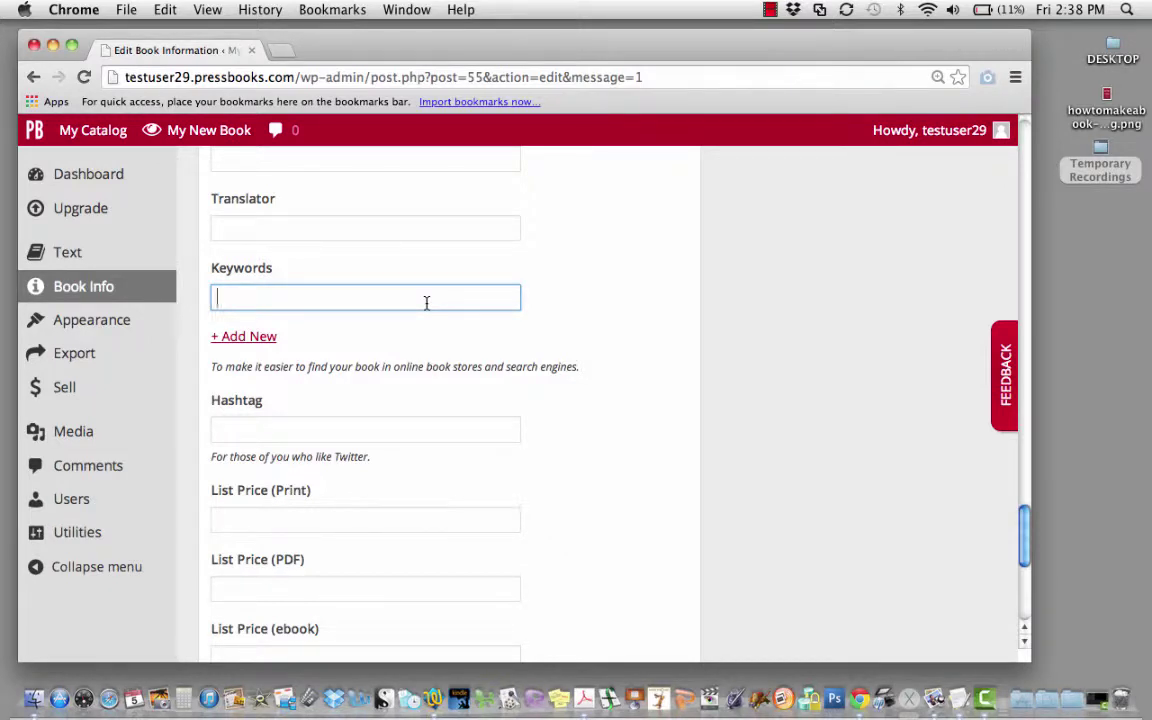
{"action": "left_click", "coordinate": [298, 520]}
{"action": "left_click_drag", "start_coordinate": [1022, 535], "coordinate": [1022, 561]}
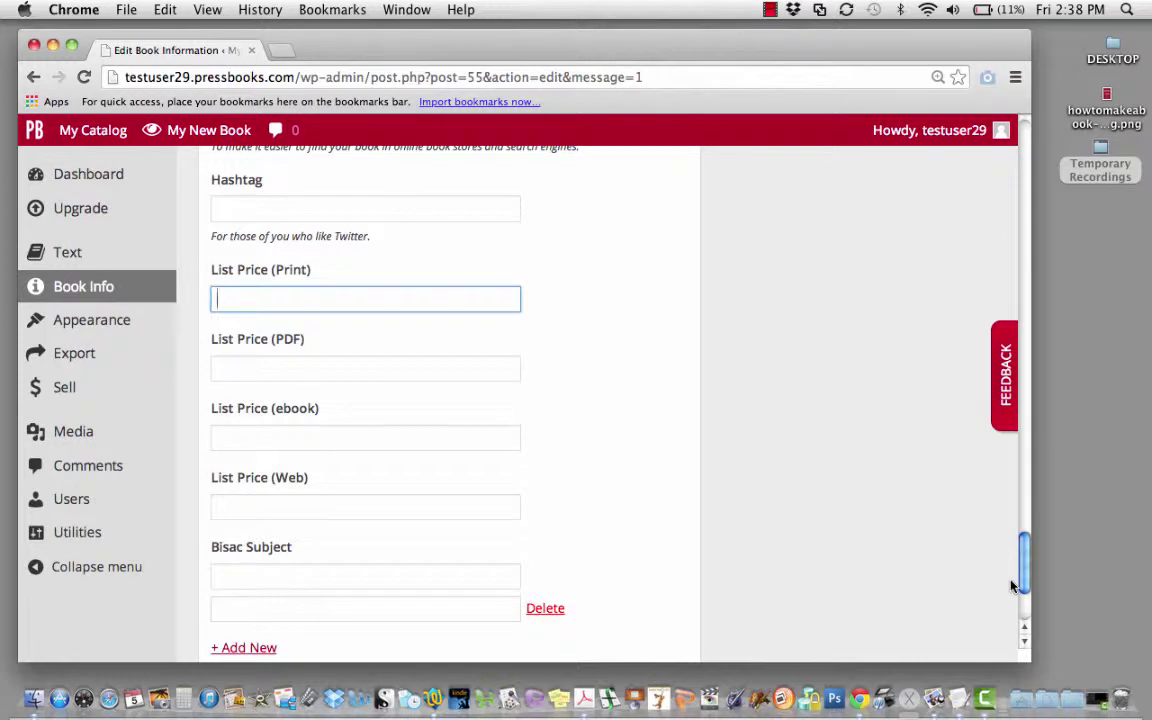
{"action": "scroll", "coordinate": [1022, 578], "scroll_direction": "down", "scroll_amount": 2}
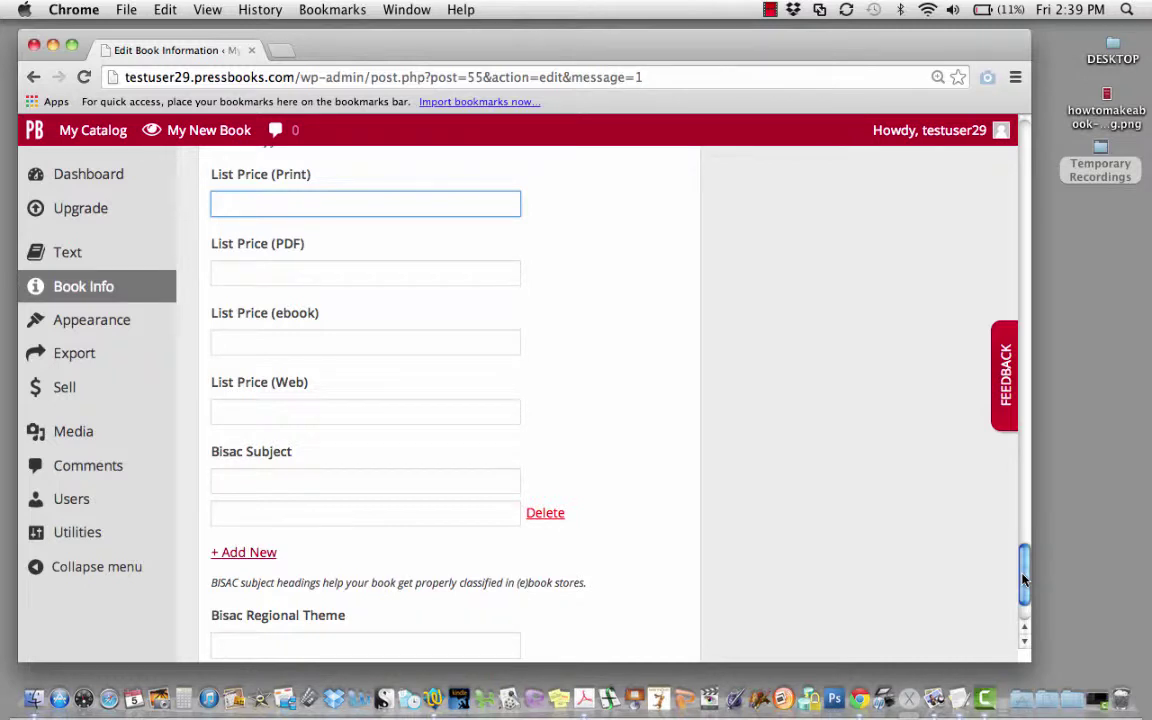
{"action": "scroll", "coordinate": [1024, 576], "scroll_direction": "down", "scroll_amount": 3}
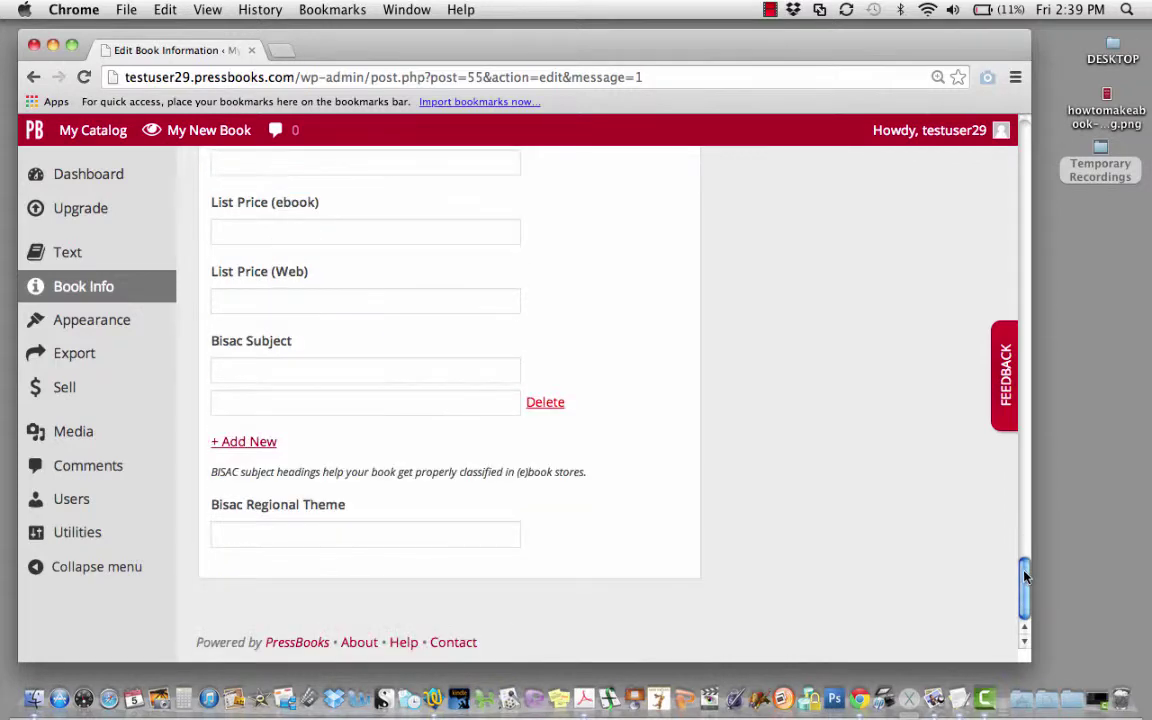